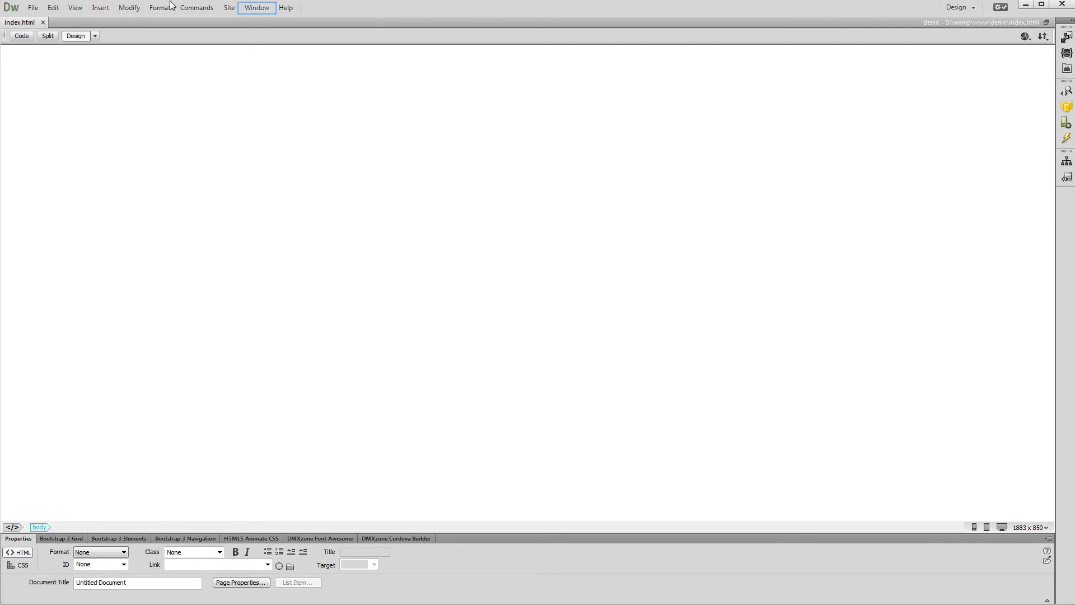
- Open the DMXzone Visual App Designer for Framework7 panel from the Window menu
{"action": "left_click", "coordinate": [263, 10]}
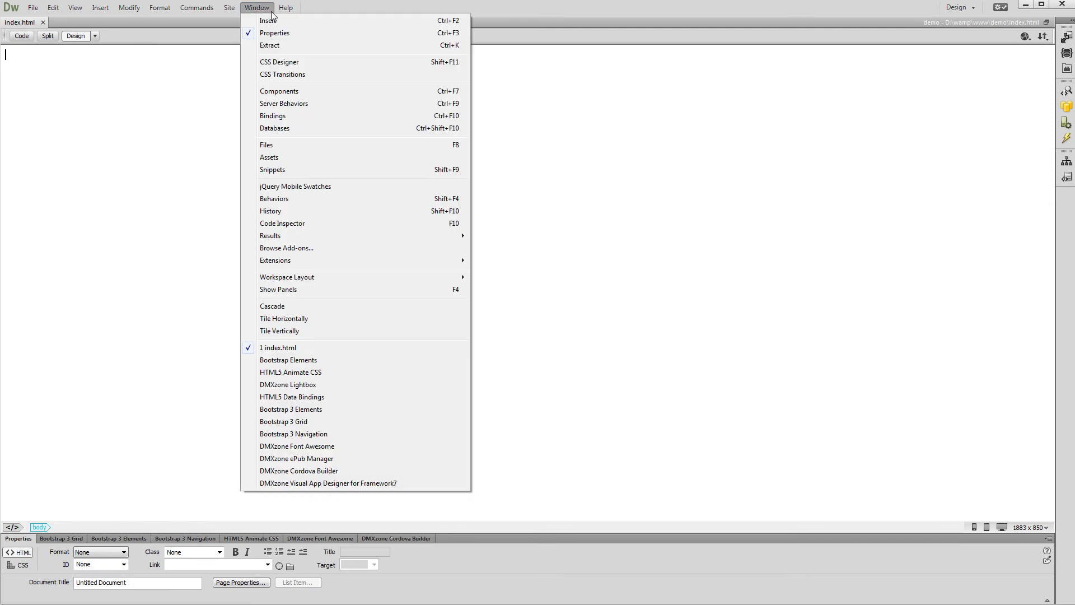
{"action": "key", "text": "Up"}
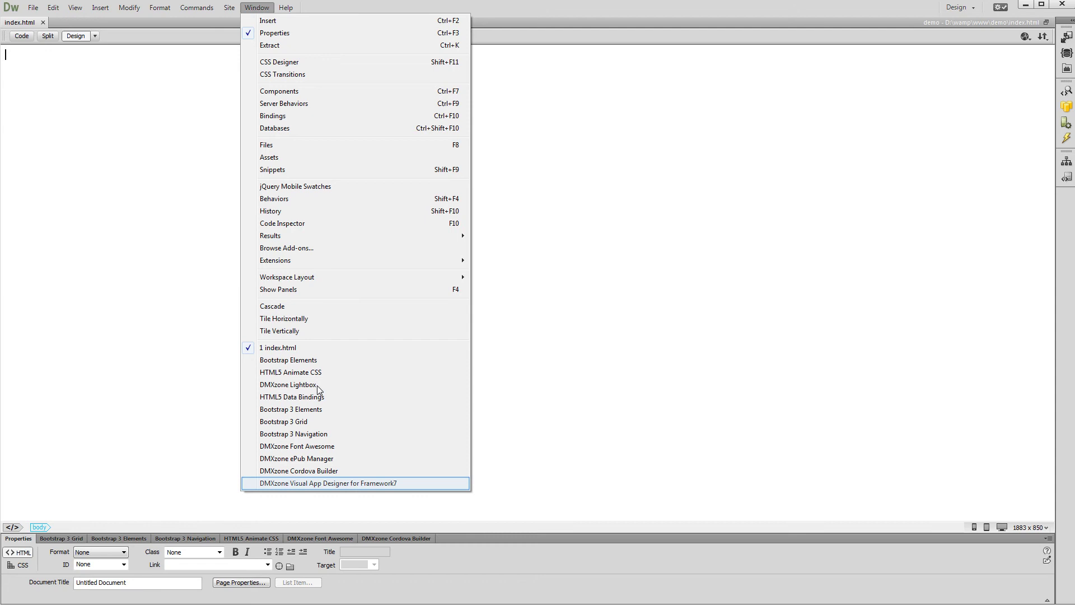
{"action": "left_click", "coordinate": [319, 484]}
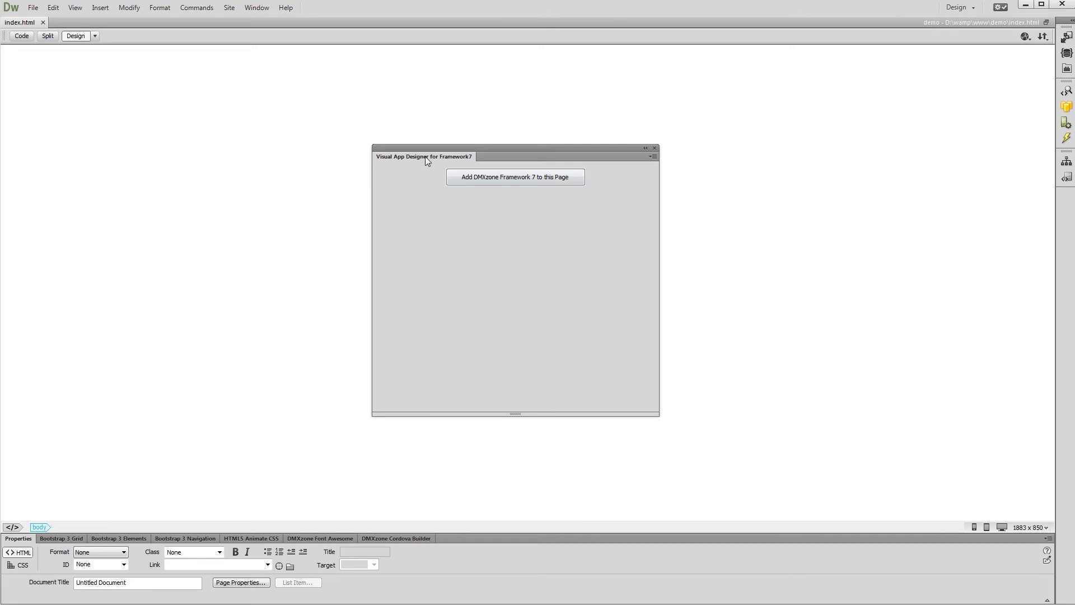
- Dock the Framework7 designer panel on the left and switch index.html to Live view
{"action": "left_click_drag", "start_coordinate": [425, 156], "coordinate": [3, 88]}
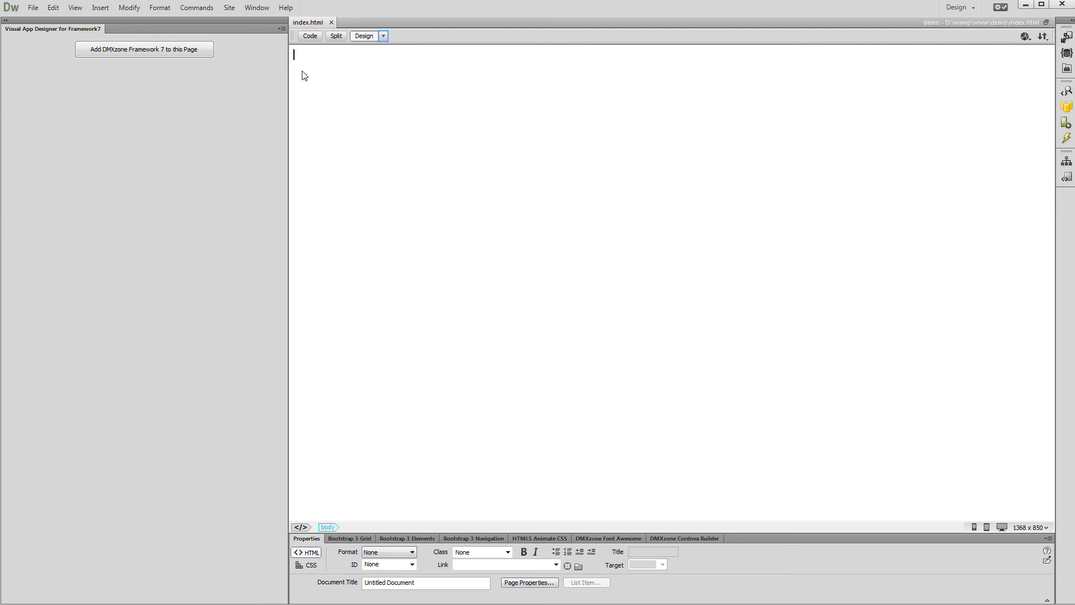
{"action": "left_click", "coordinate": [383, 36]}
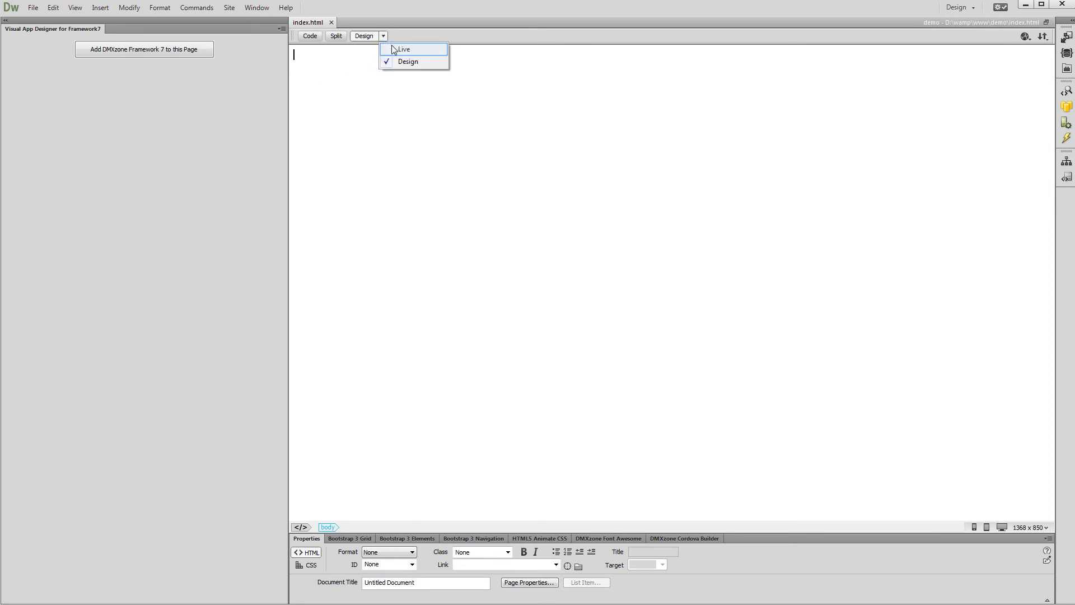
{"action": "left_click", "coordinate": [392, 50]}
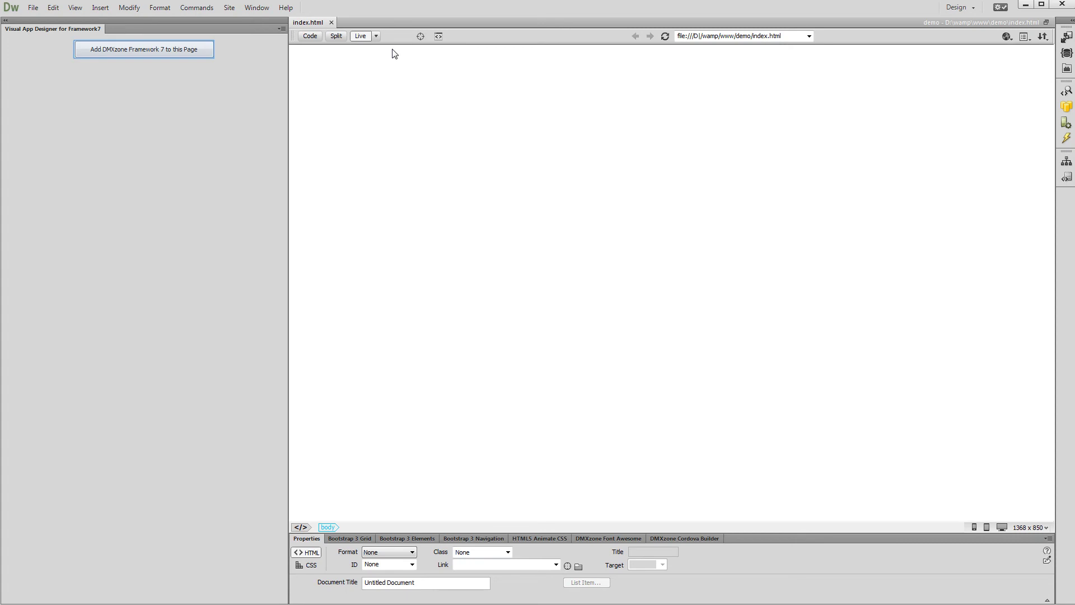
- Add DMXzone Framework 7 to the page, creating the default app layout
{"action": "left_click", "coordinate": [188, 51]}
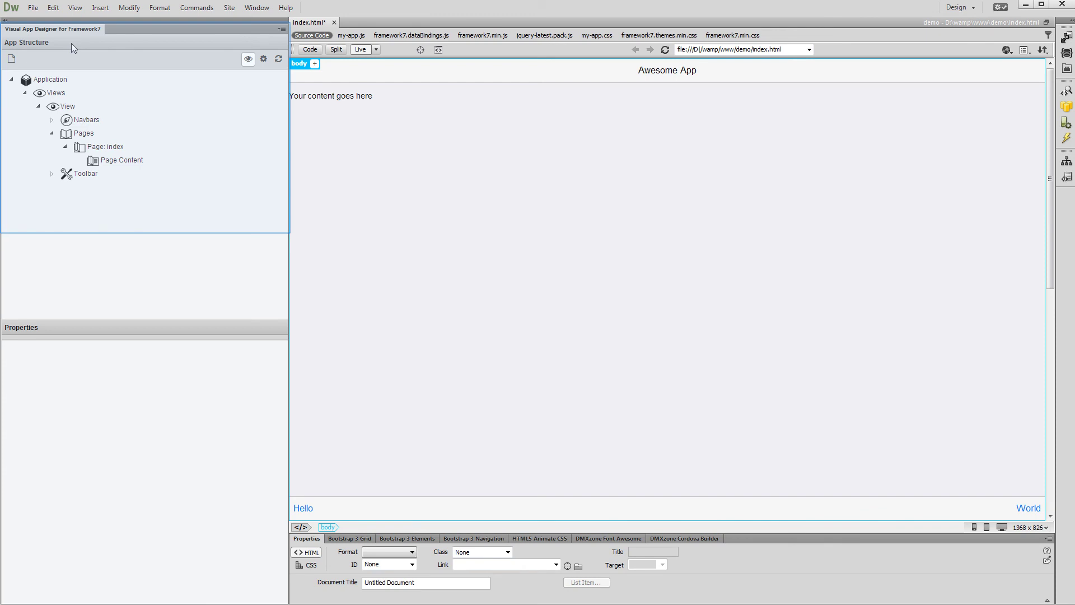
{"action": "left_click", "coordinate": [47, 80]}
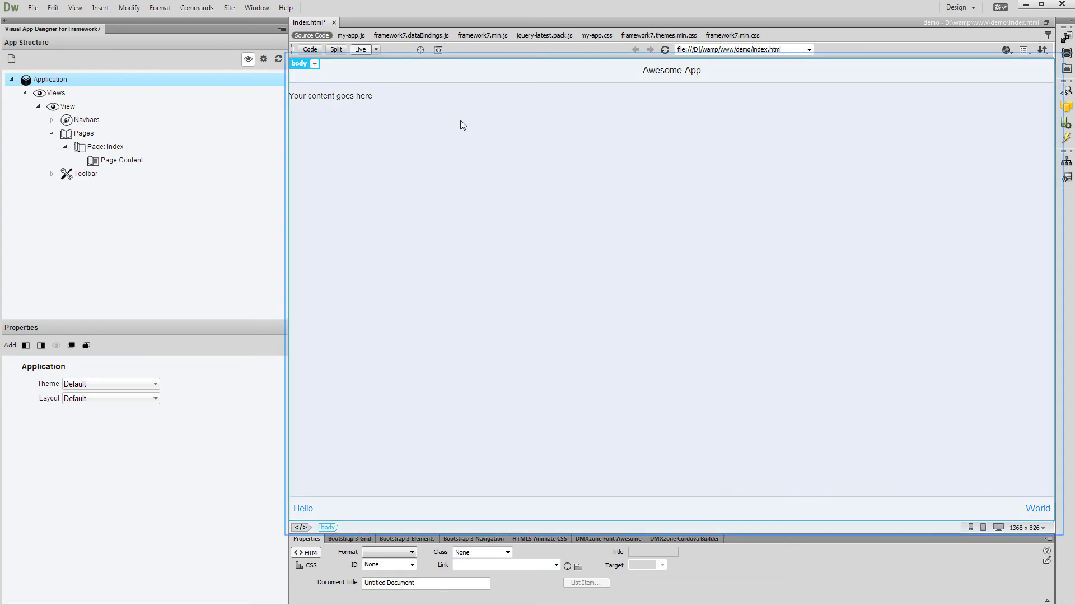
{"action": "left_click", "coordinate": [552, 205]}
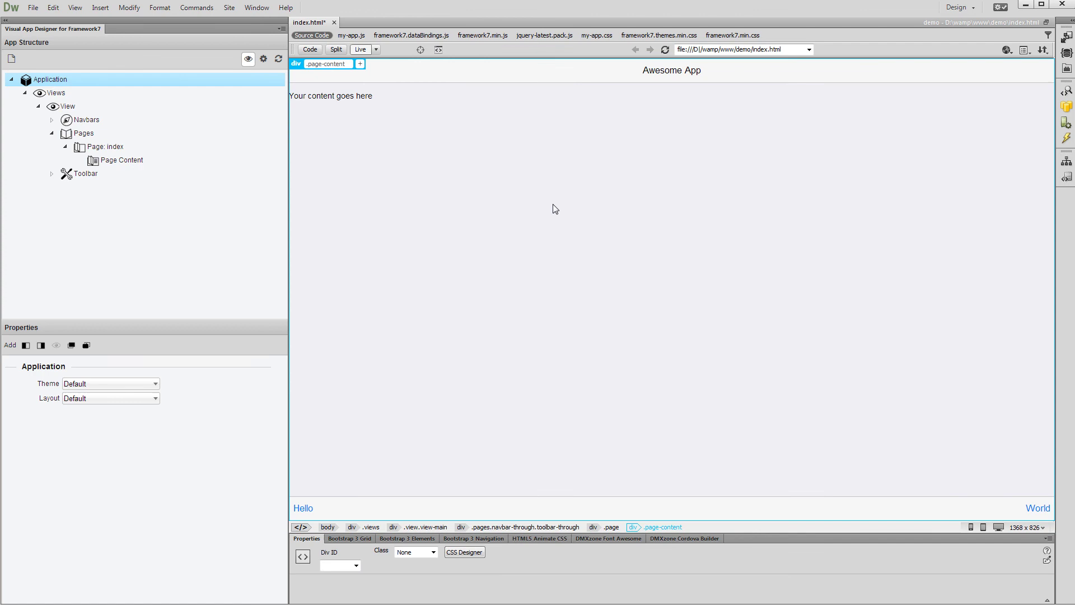